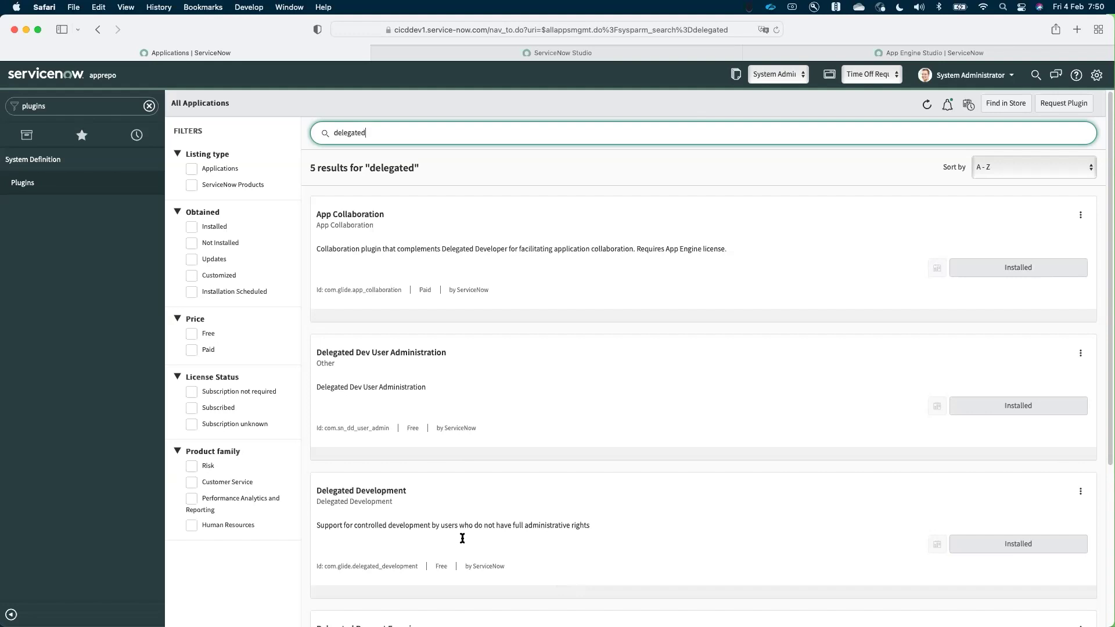
Step: Switch to App Engine Studio and close the Collaborate with others dialog of the Time Off Request app
key(ctrl+Tab)
click(766, 52)
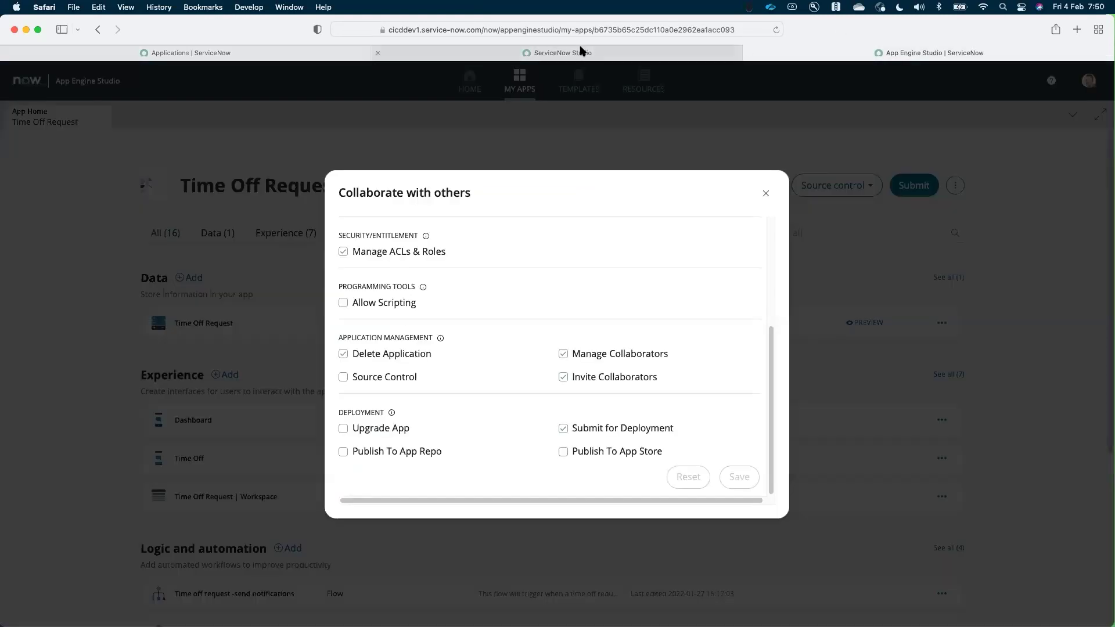
click(766, 194)
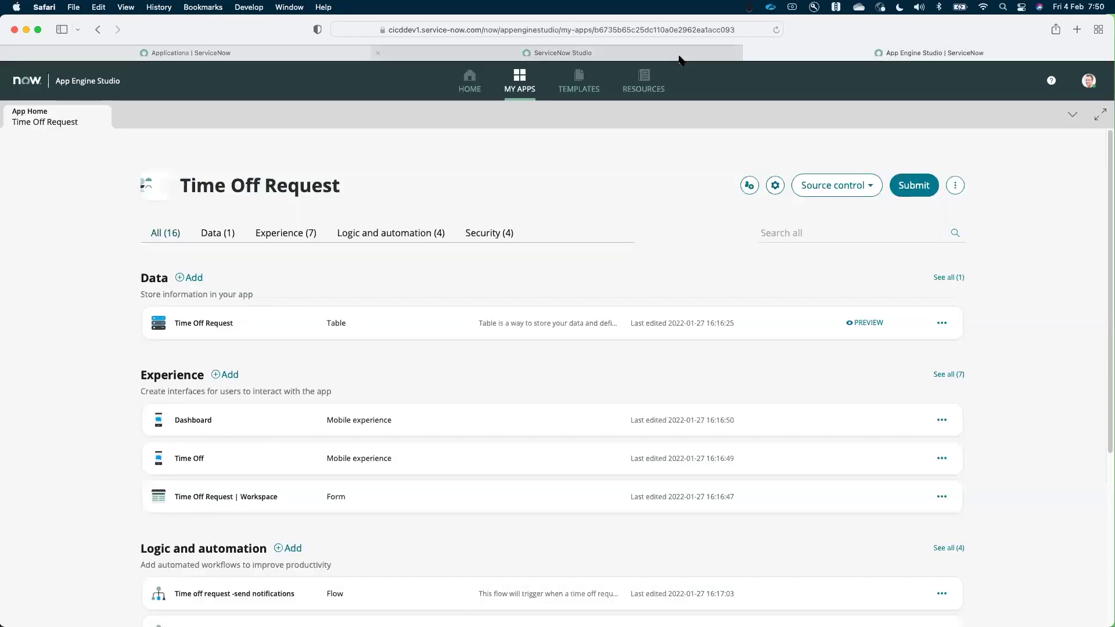
click(680, 58)
click(795, 55)
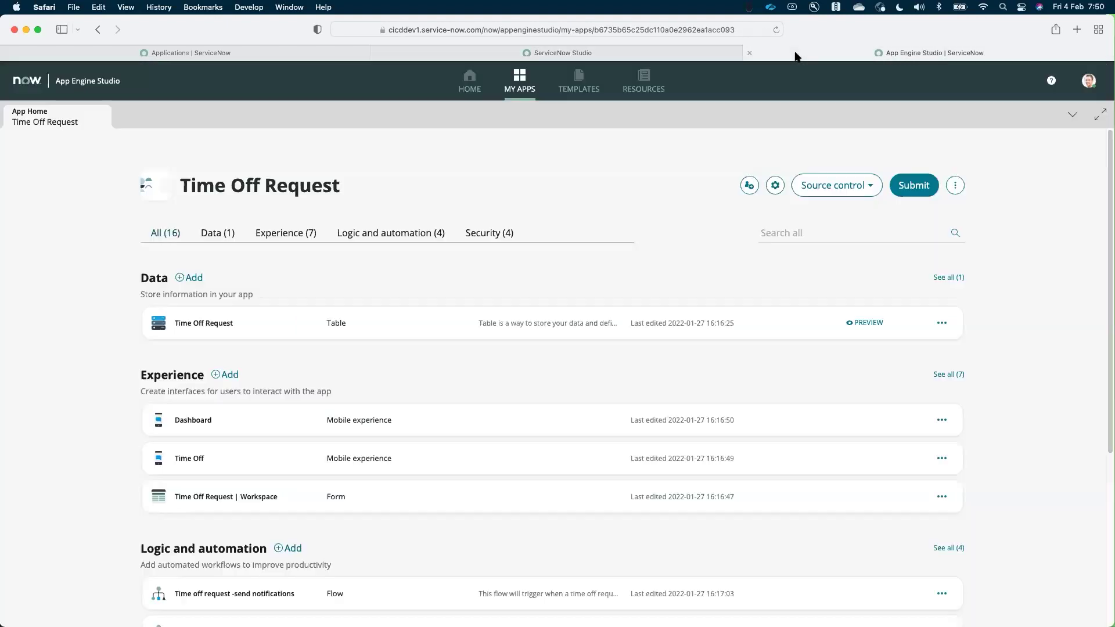
Step: In ServiceNow Studio, view the Manage Collaborators dialog for Time Off Request, then close the dialog and Studio
click(633, 50)
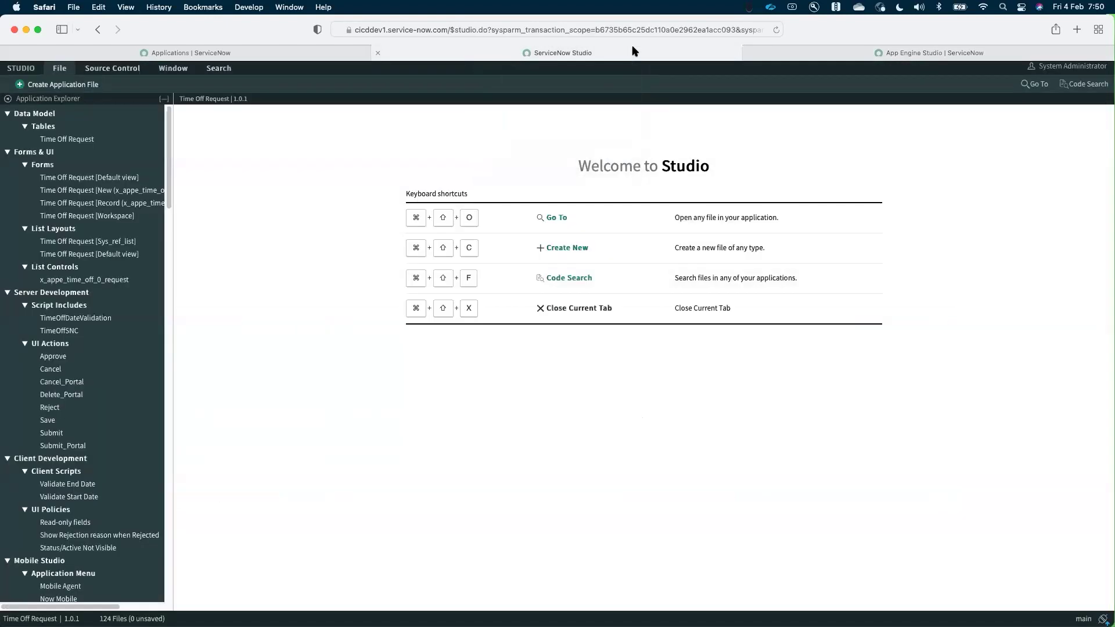
click(64, 69)
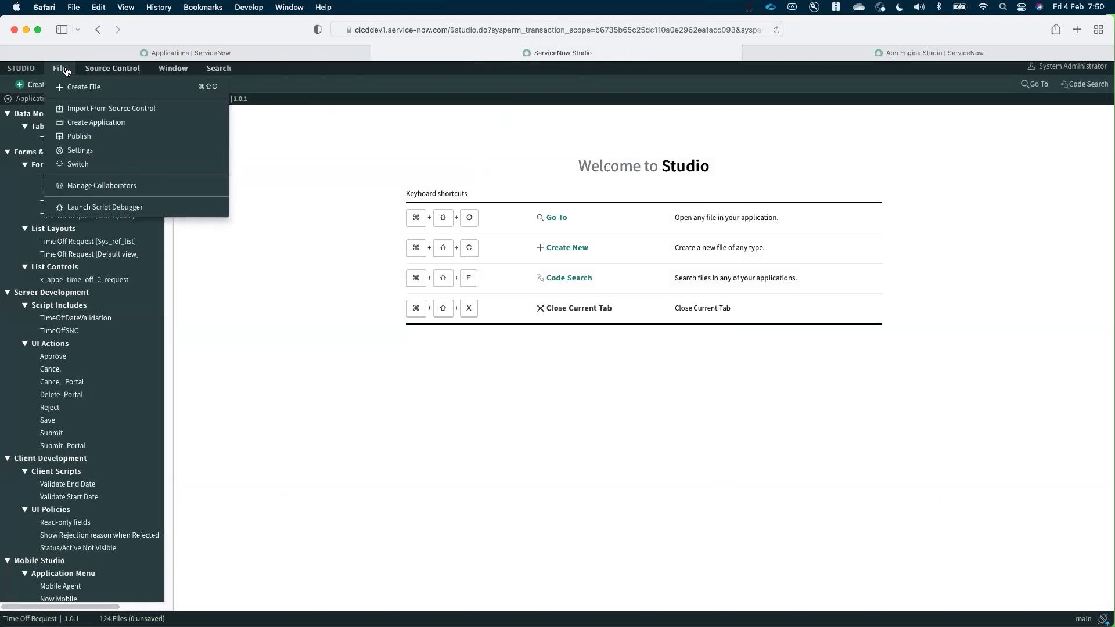
click(122, 186)
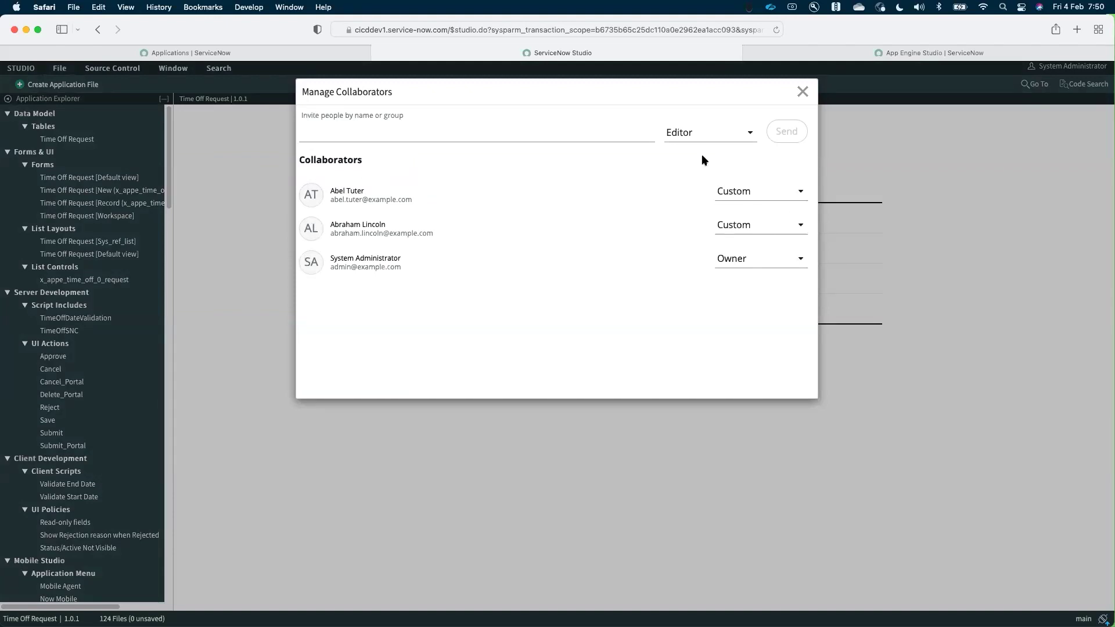
click(802, 92)
click(518, 52)
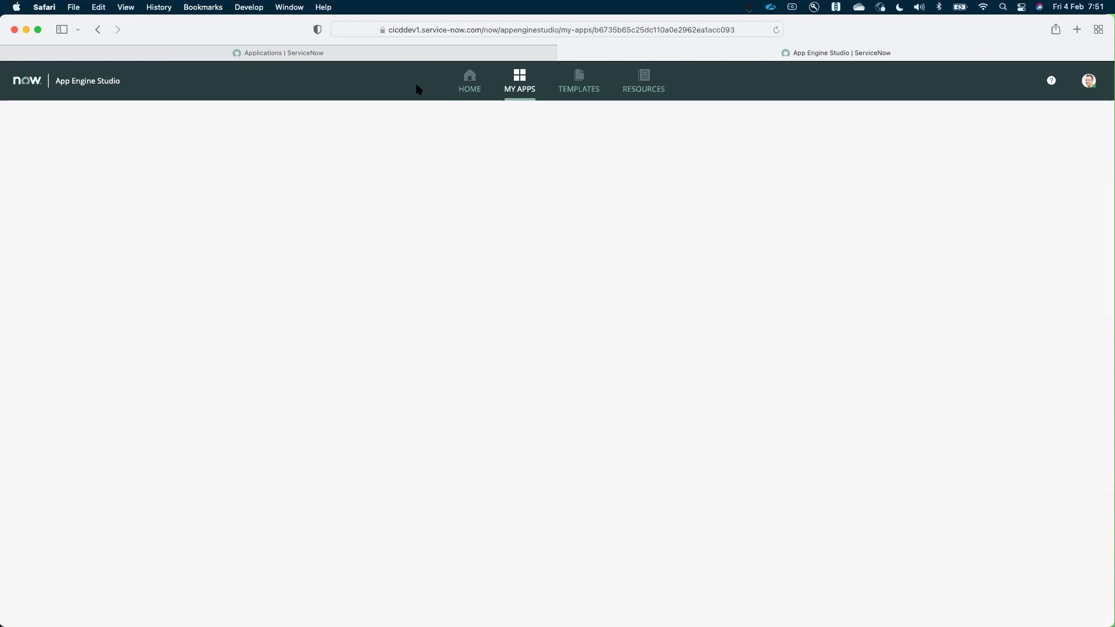
Step: Open the Time Off Request app from the recent apps on the App Engine Studio home page
mouse_move(364, 58)
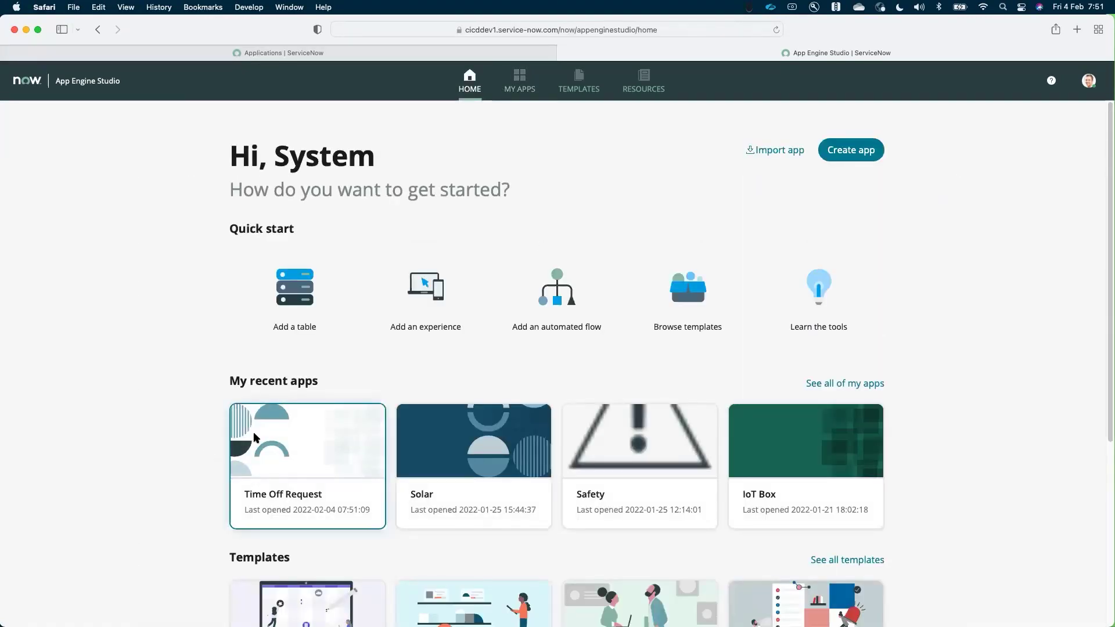
scroll(187, 428, down, 5)
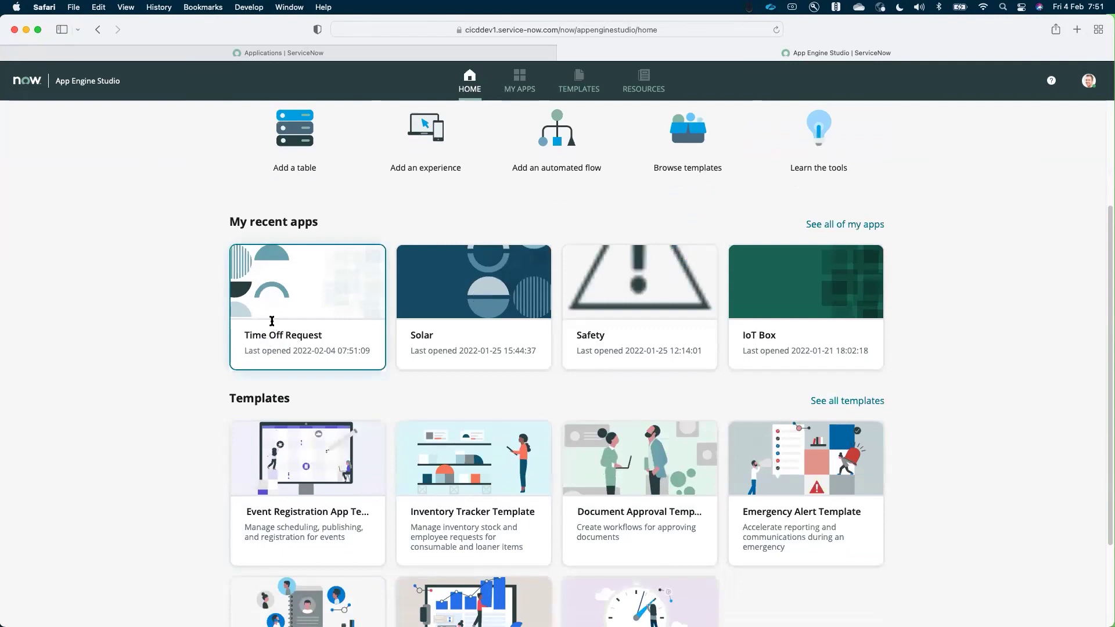
scroll(323, 461, up, 5)
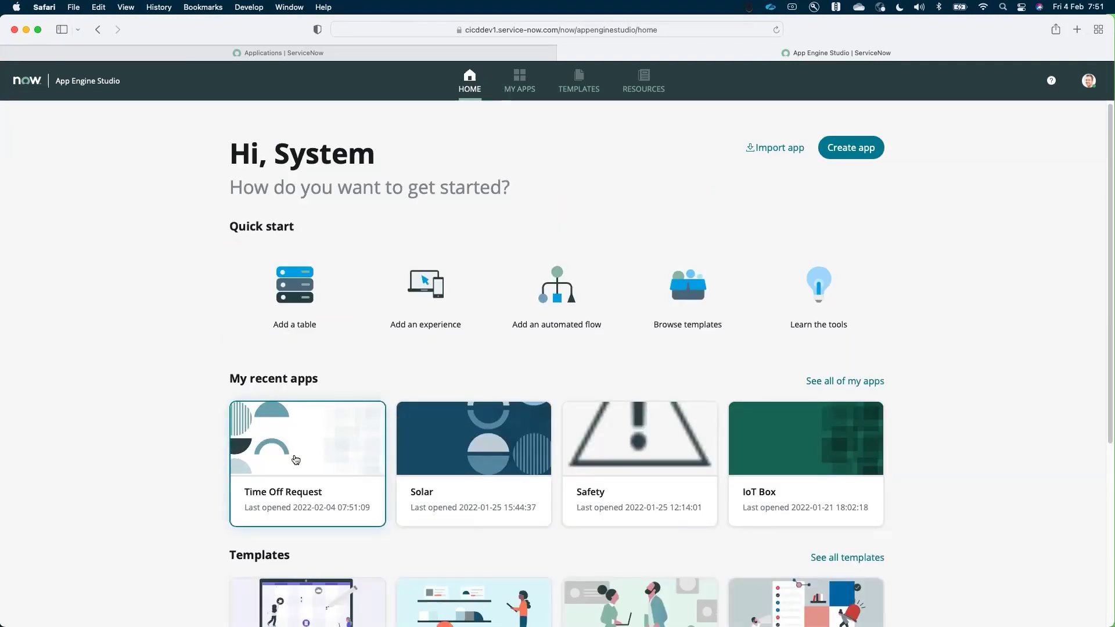
click(326, 470)
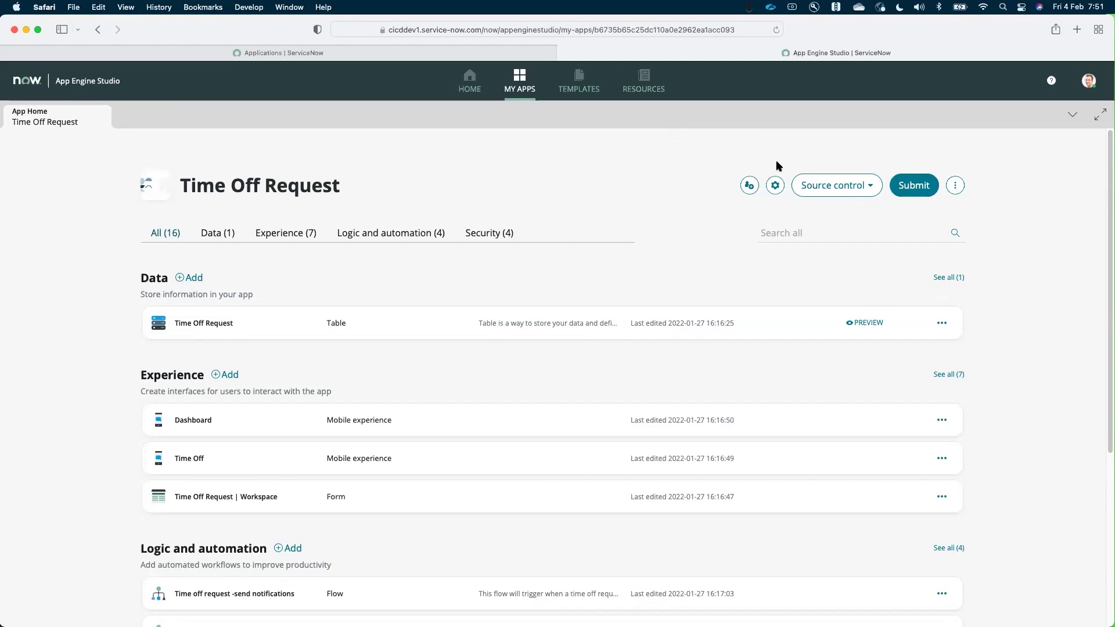
Step: Open the Time Off Request collaboration settings and view the role options of the first listed collaborator
click(748, 186)
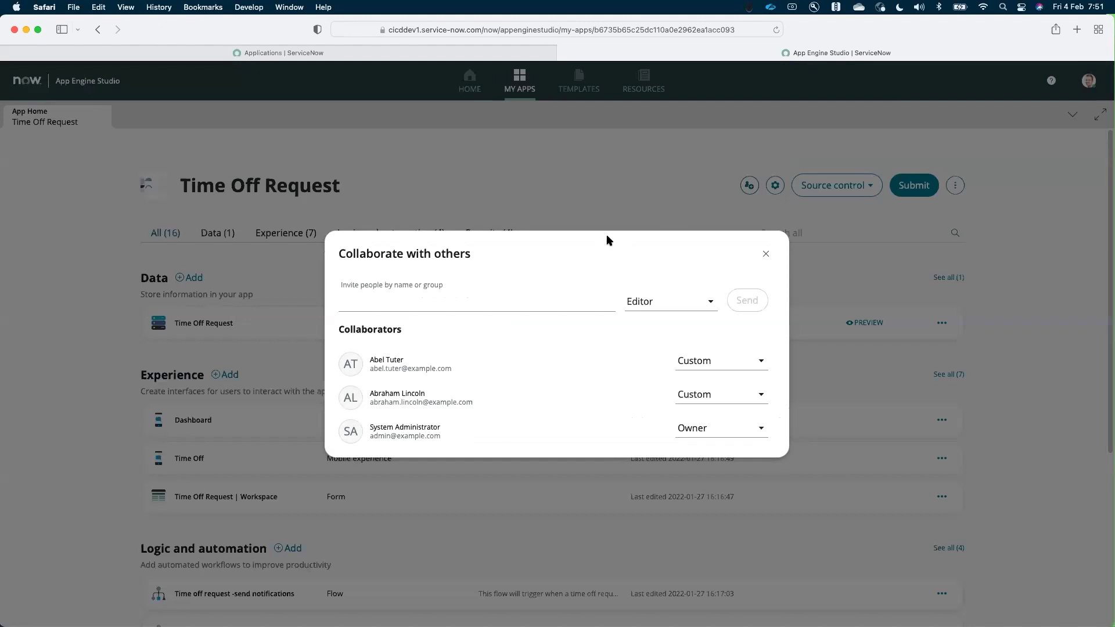
drag(375, 426, 491, 431)
click(492, 437)
click(721, 362)
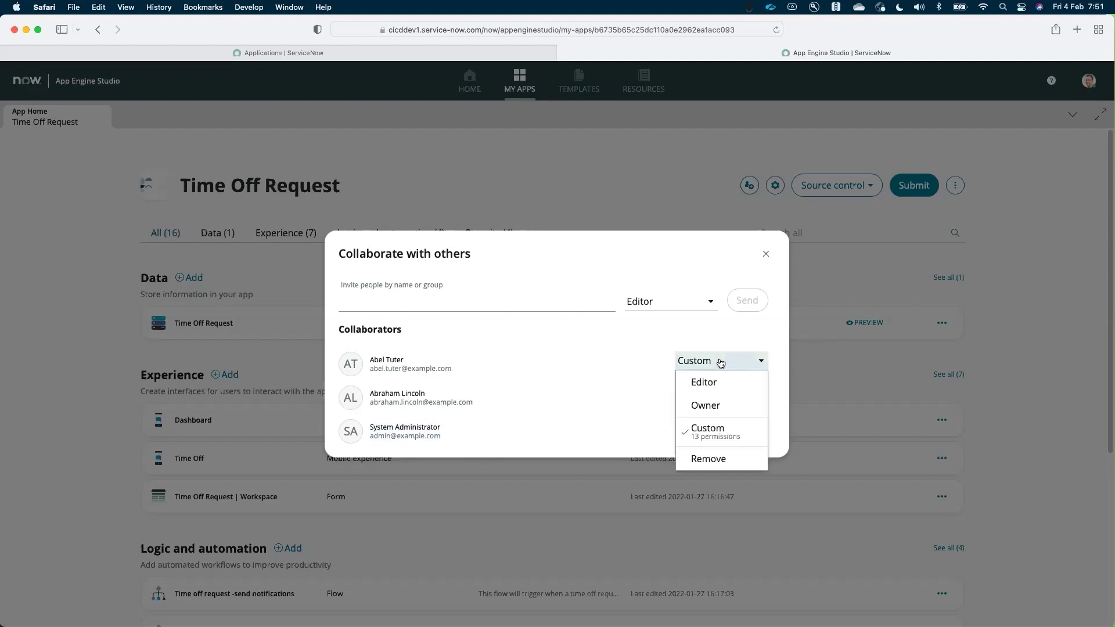
click(681, 249)
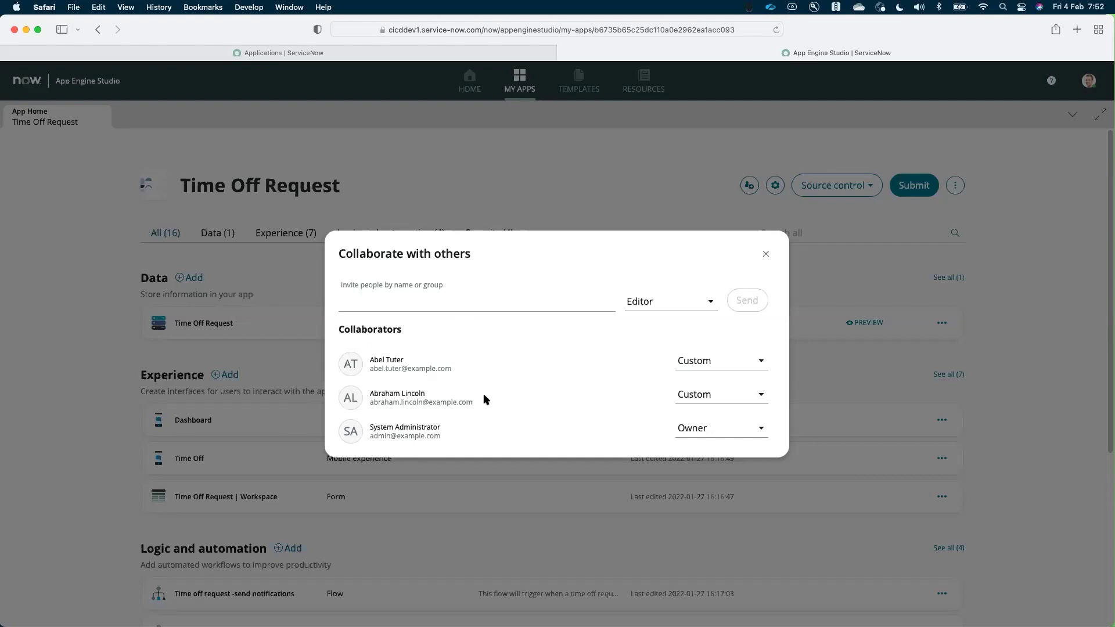
Step: Open the second listed collaborator's custom permissions and examine which file types they can access
click(747, 397)
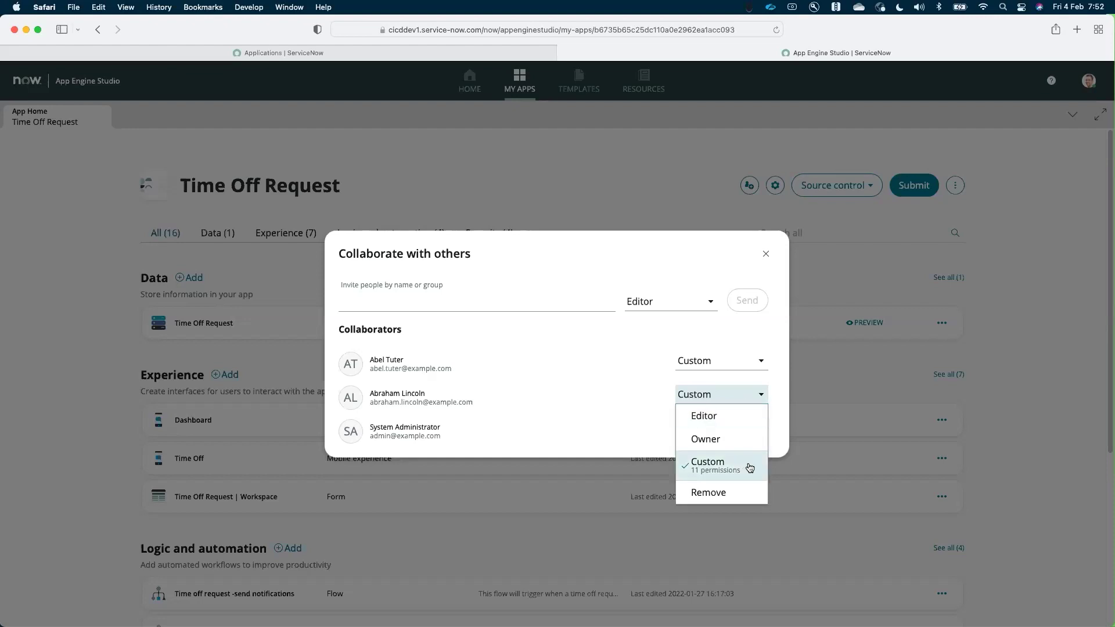
click(702, 468)
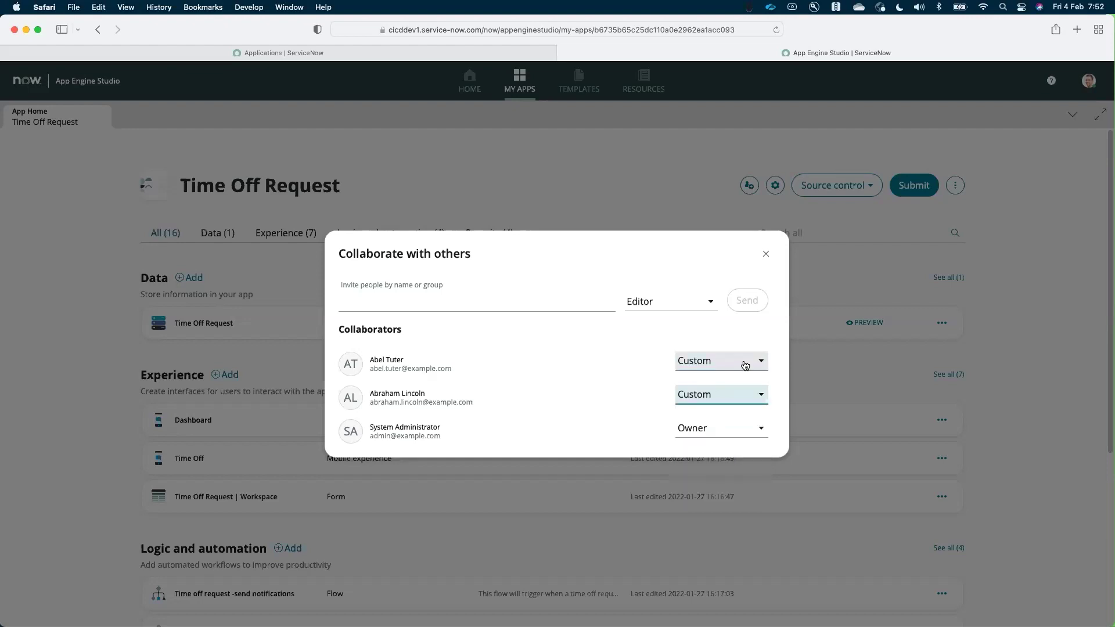
click(723, 399)
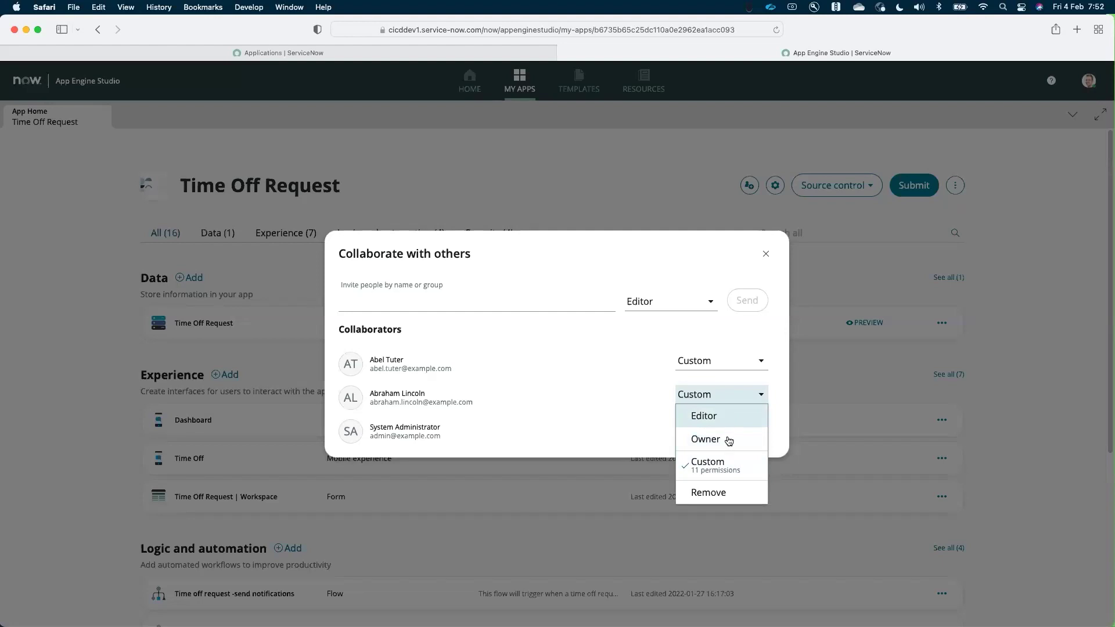
click(733, 472)
scroll(679, 306, down, 5)
scroll(680, 305, up, 5)
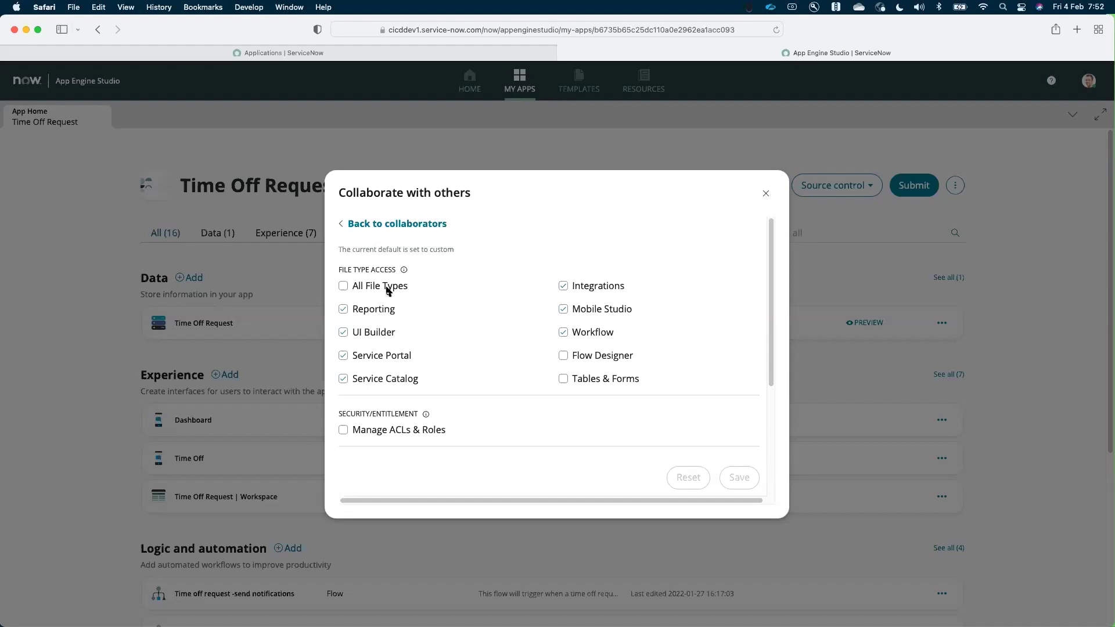
scroll(567, 448, down, 5)
scroll(469, 407, up, 5)
scroll(473, 313, down, 2)
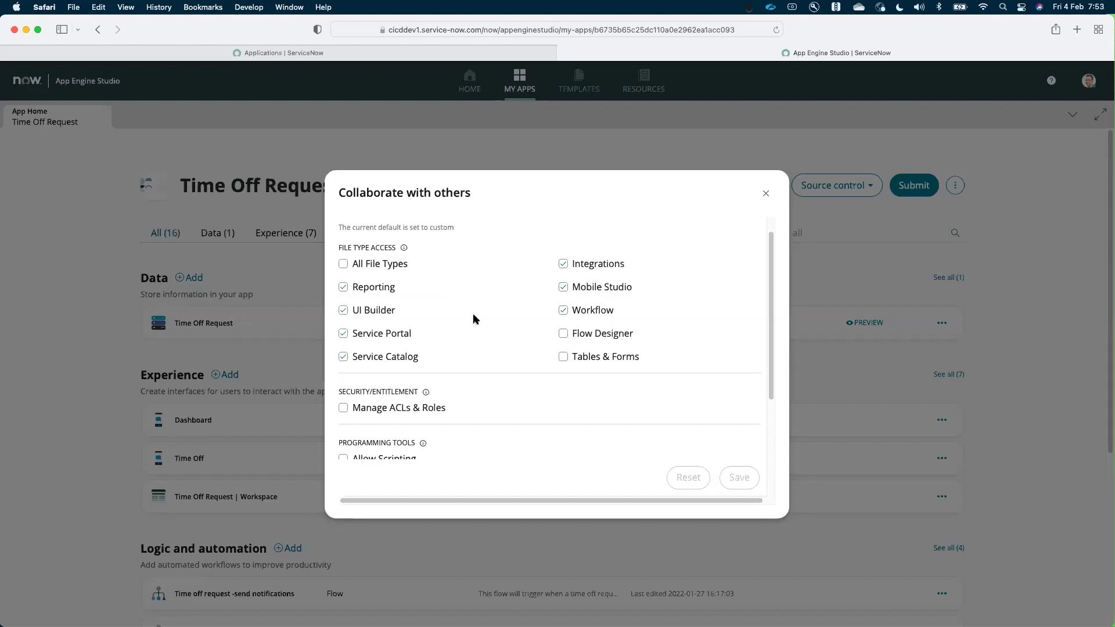
scroll(473, 317, down, 1)
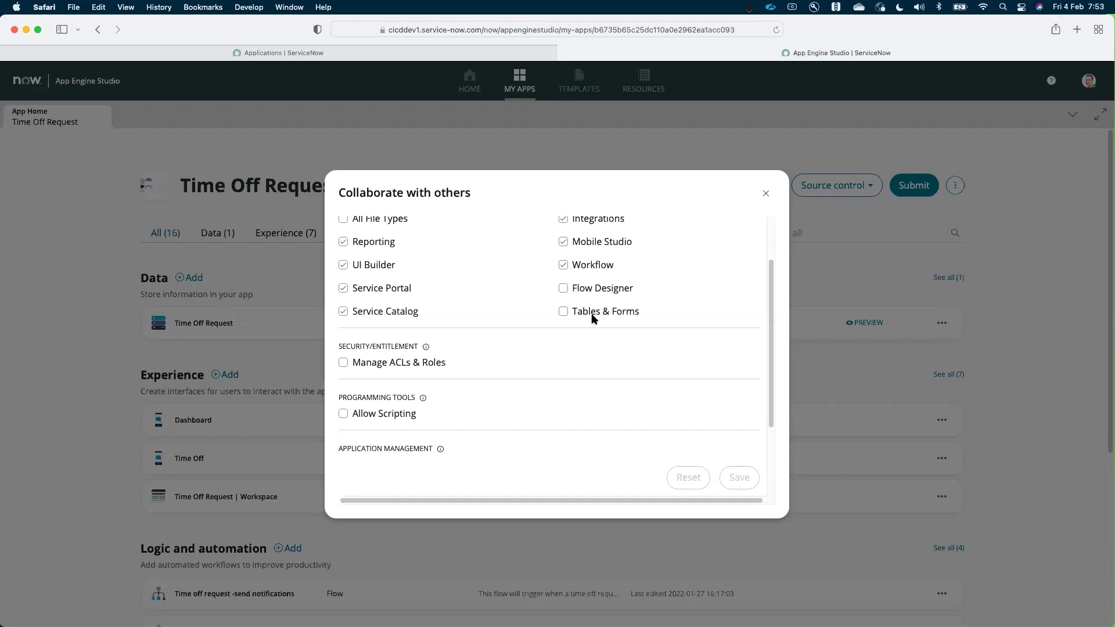
Step: Examine the collaborator's security, scripting, application management and deployment permissions, then close the collaboration dialog without saving
click(343, 363)
scroll(430, 357, down, 1)
click(410, 398)
click(412, 398)
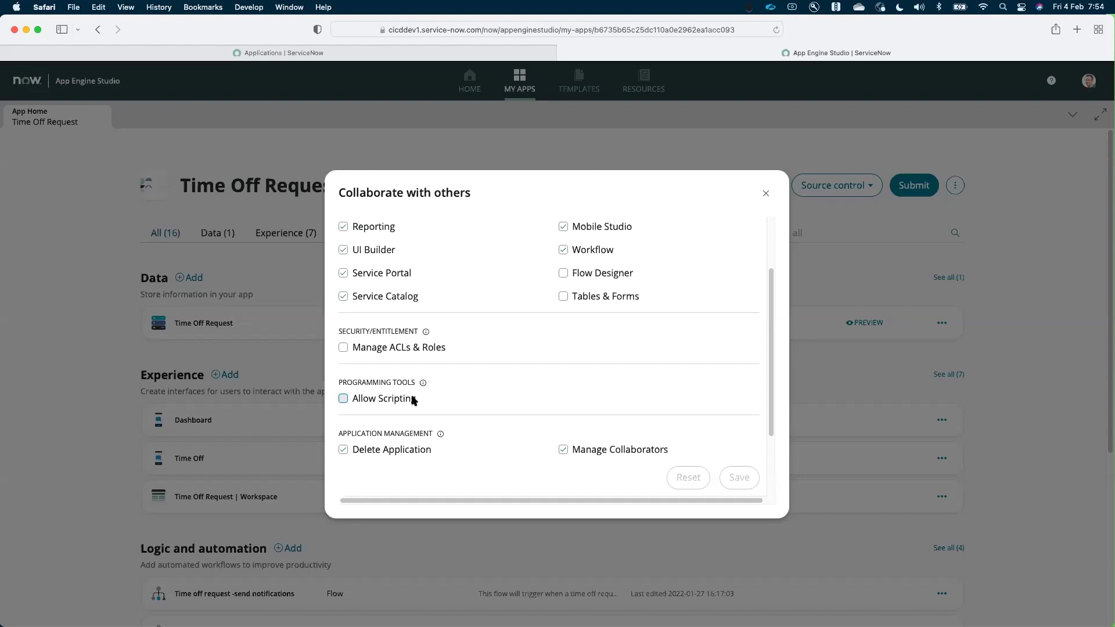
scroll(453, 392, down, 1)
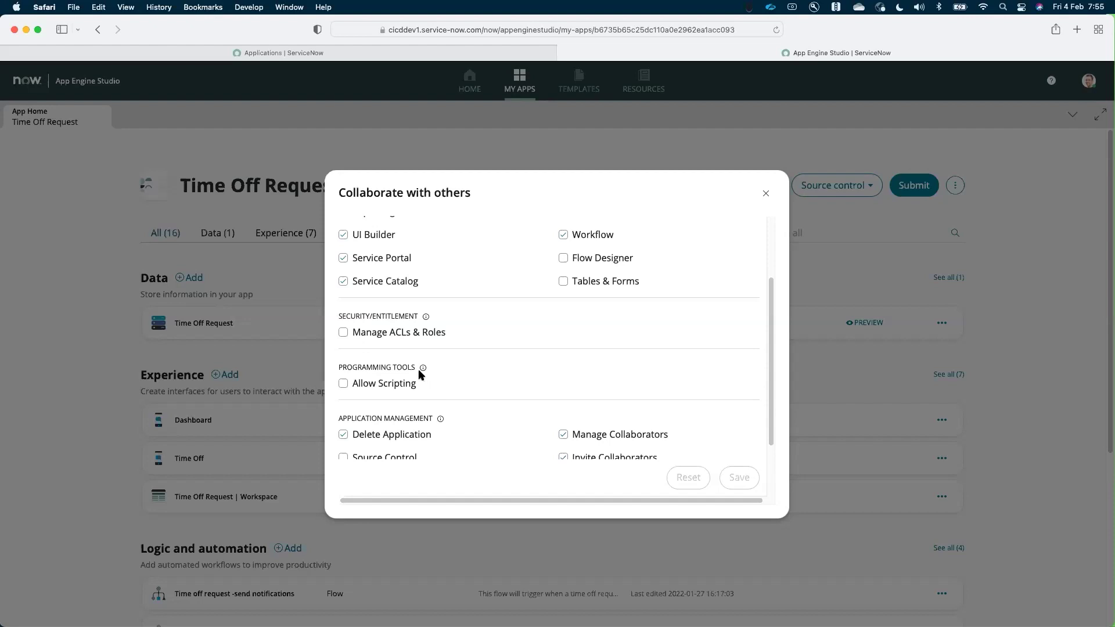
mouse_move(419, 371)
scroll(500, 377, down, 2)
scroll(498, 354, up, 5)
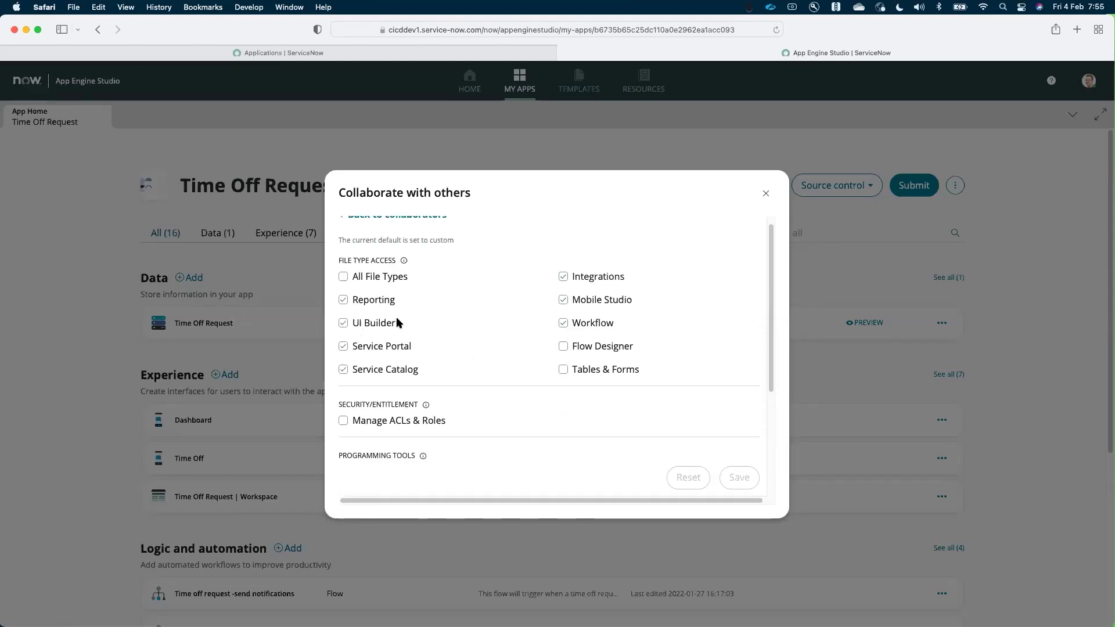
scroll(522, 431, down, 5)
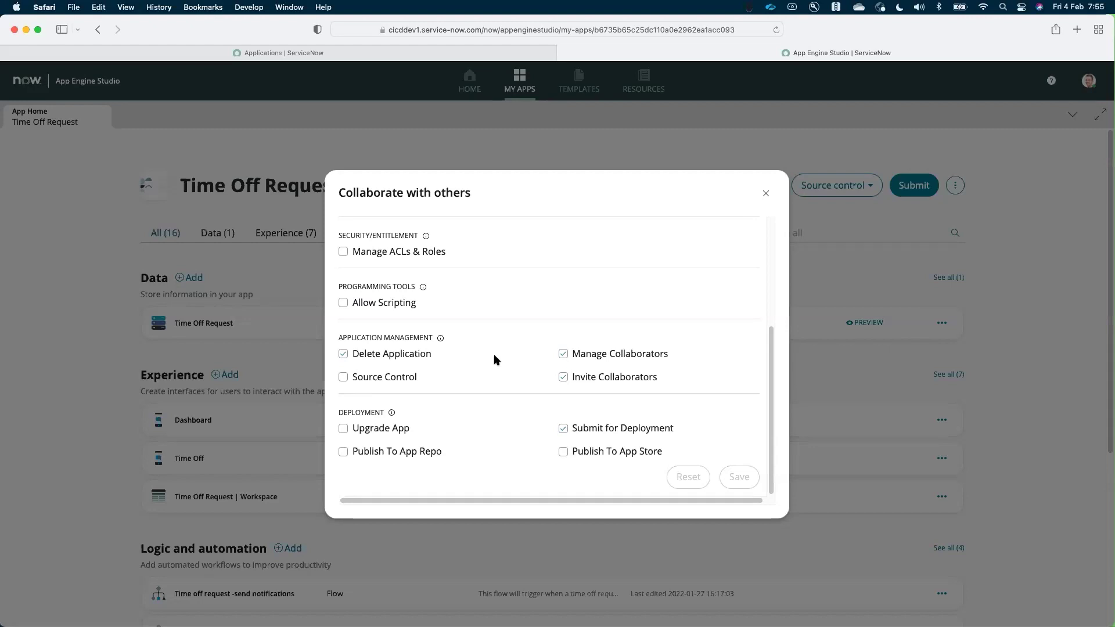
click(765, 193)
Step: Open the source control commit for Time Off Request and select the other developer's update set
click(833, 185)
click(843, 226)
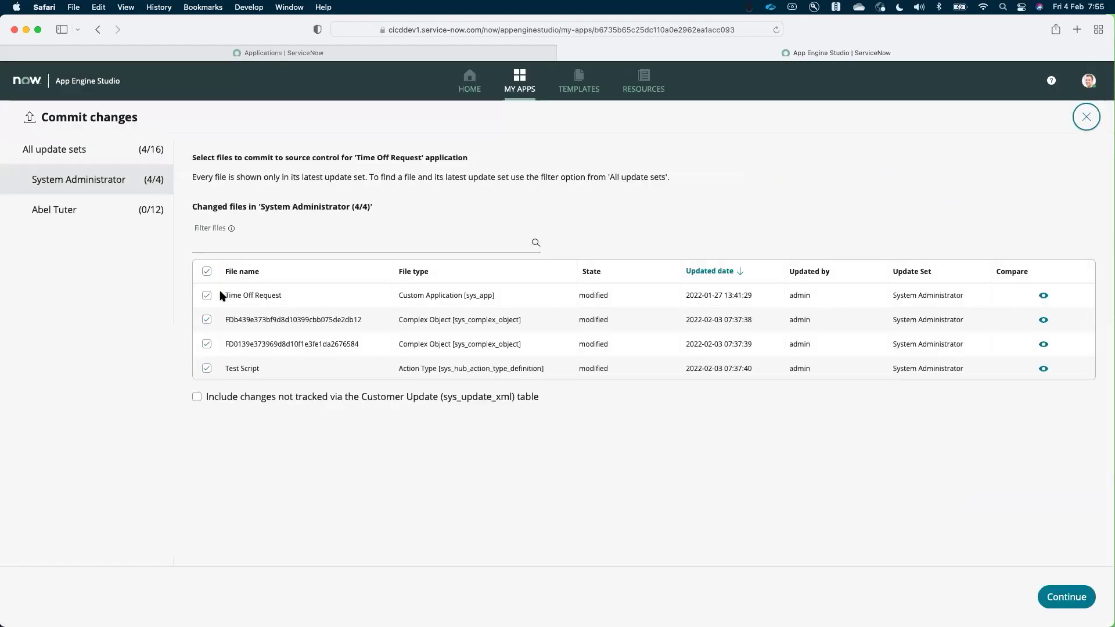
click(100, 213)
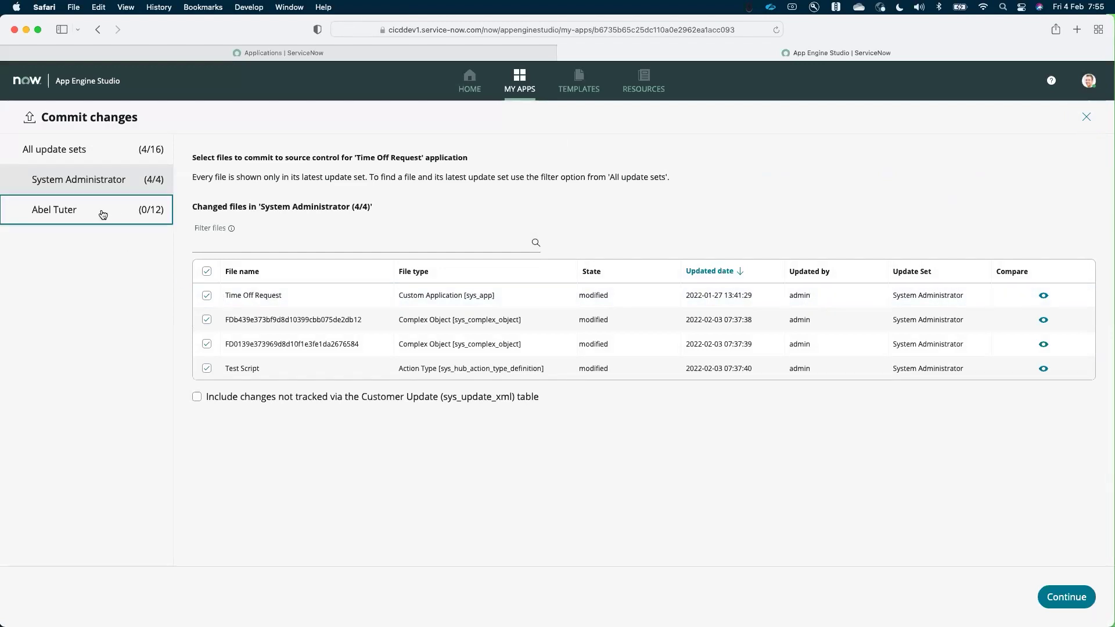